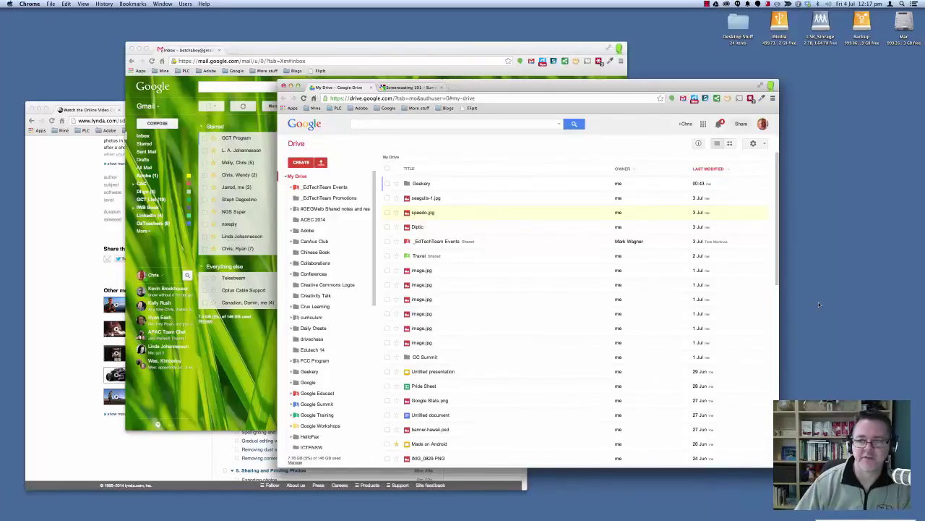
# Switch between the lynda.com, Gmail and Google Drive windows, ending with Drive in front
pyautogui.click(57, 200)
pyautogui.scroll(5, 348, 262)
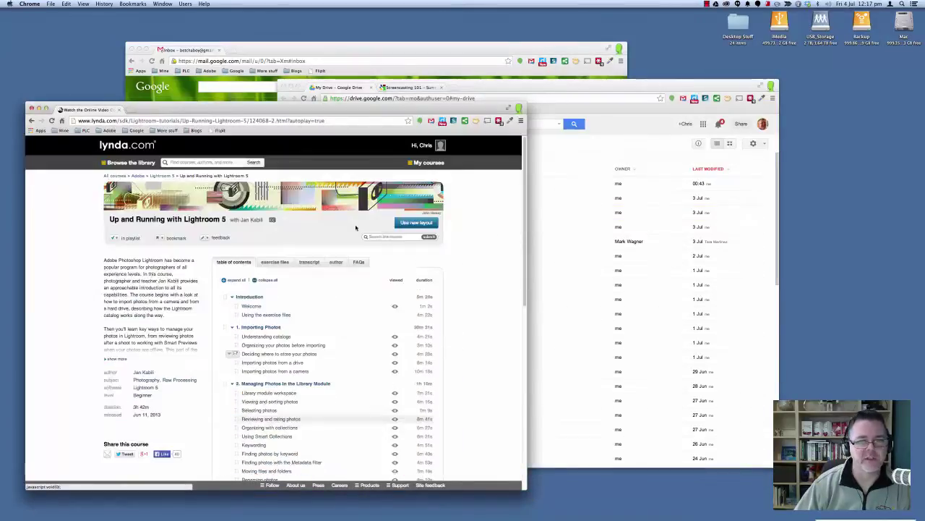
pyautogui.click(405, 44)
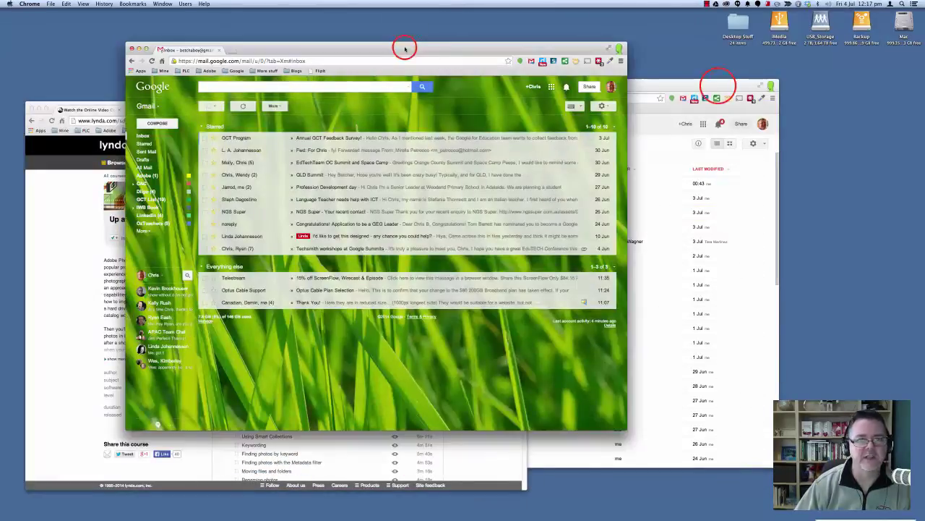
pyautogui.click(718, 84)
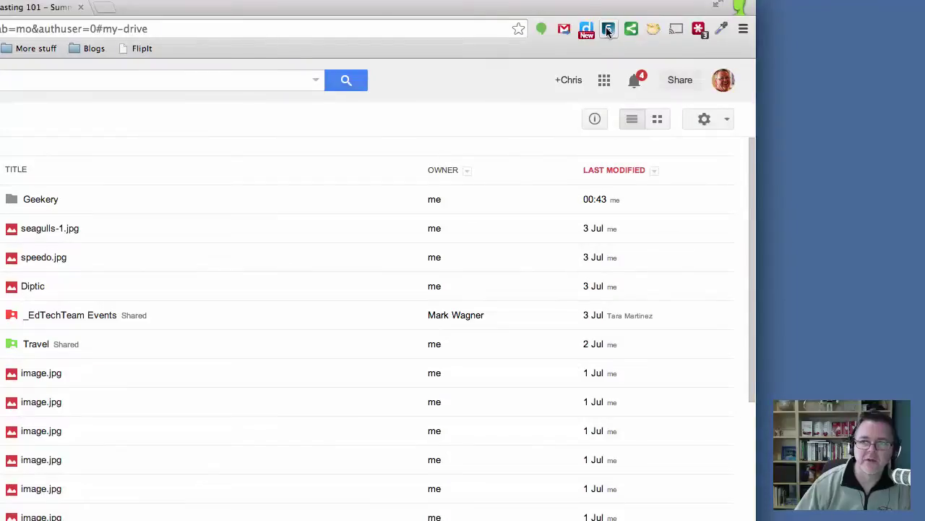
# Open and close the Snagit capture panel, then reopen it over the Drive window
pyautogui.click(706, 98)
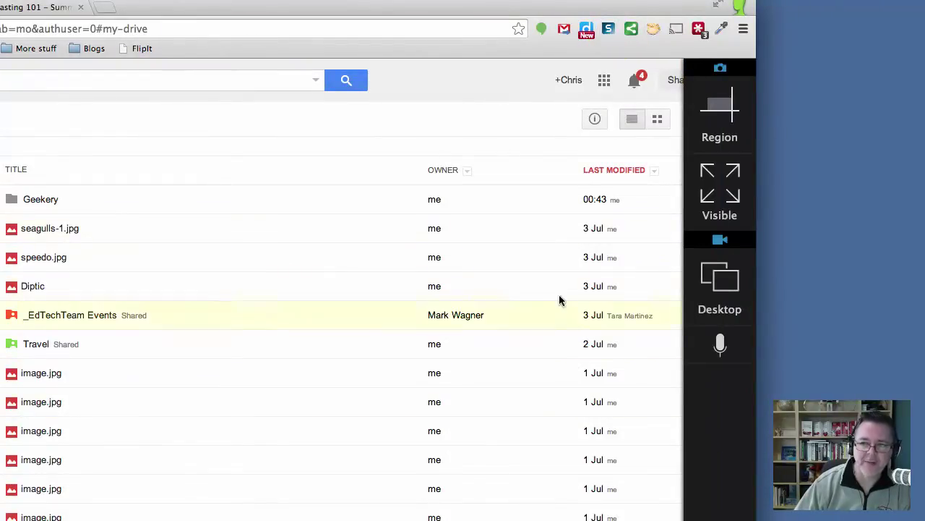
pyautogui.click(608, 30)
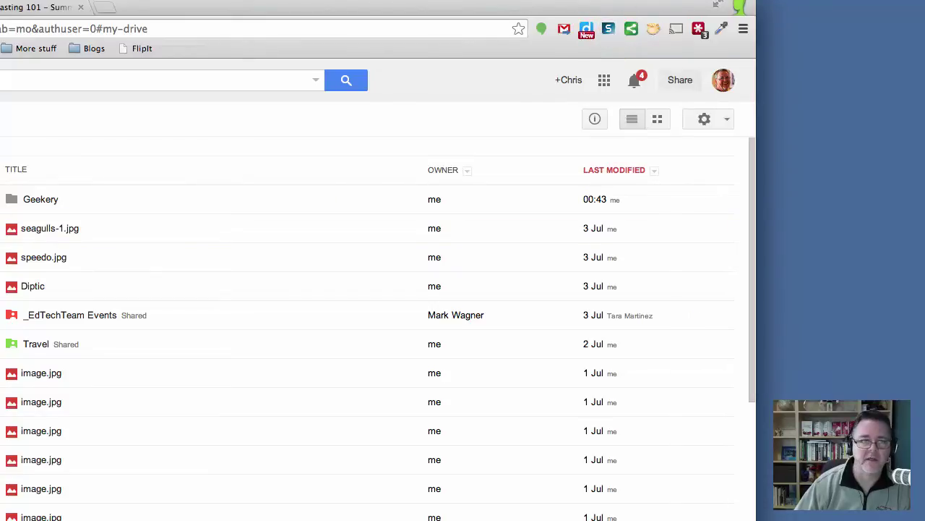
pyautogui.click(82, 74)
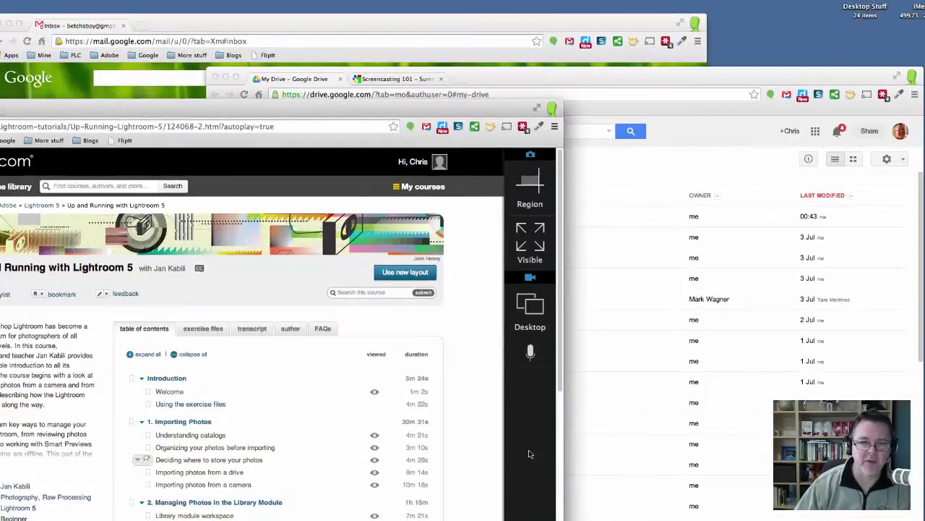
pyautogui.click(458, 127)
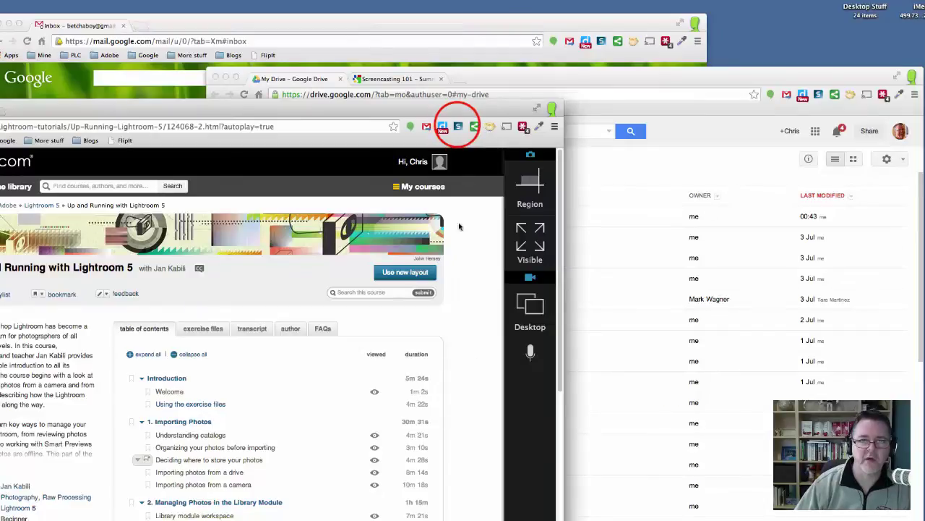
pyautogui.click(458, 127)
pyautogui.click(632, 72)
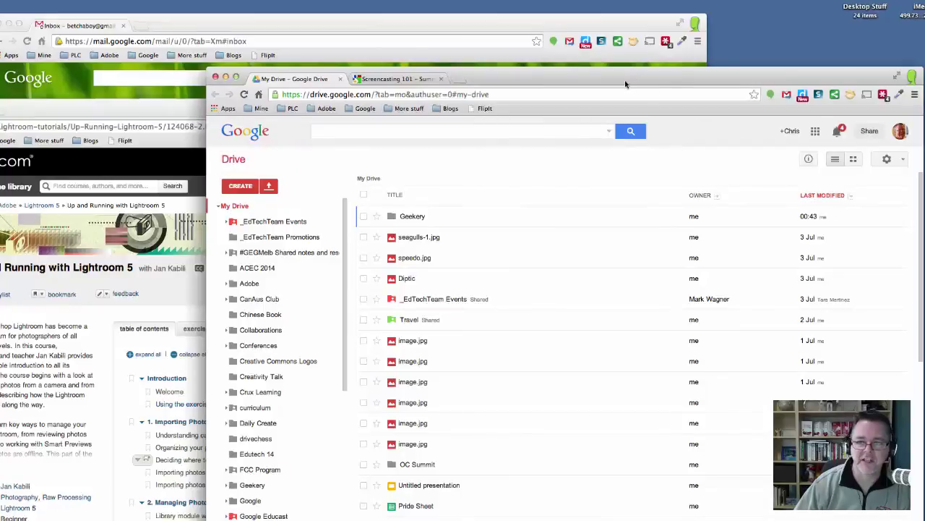
pyautogui.click(819, 94)
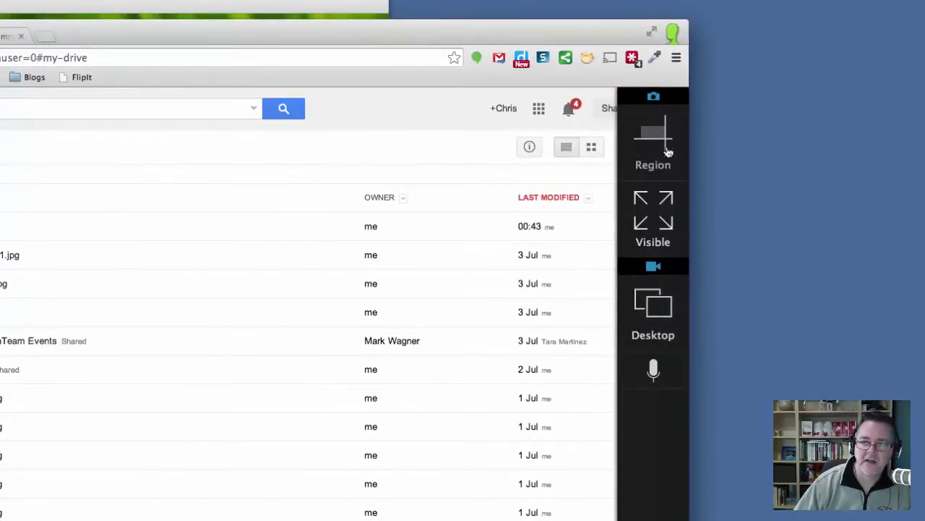
# Choose Region and capture the Drive folder sidebar as a 249 x 769 screenshot
pyautogui.click(655, 139)
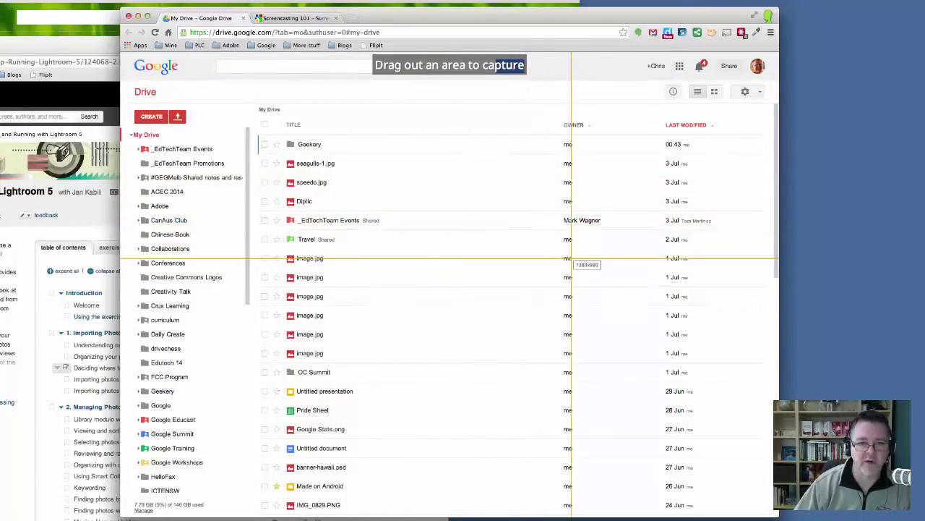
pyautogui.moveTo(131, 106); pyautogui.dragTo(246, 459)
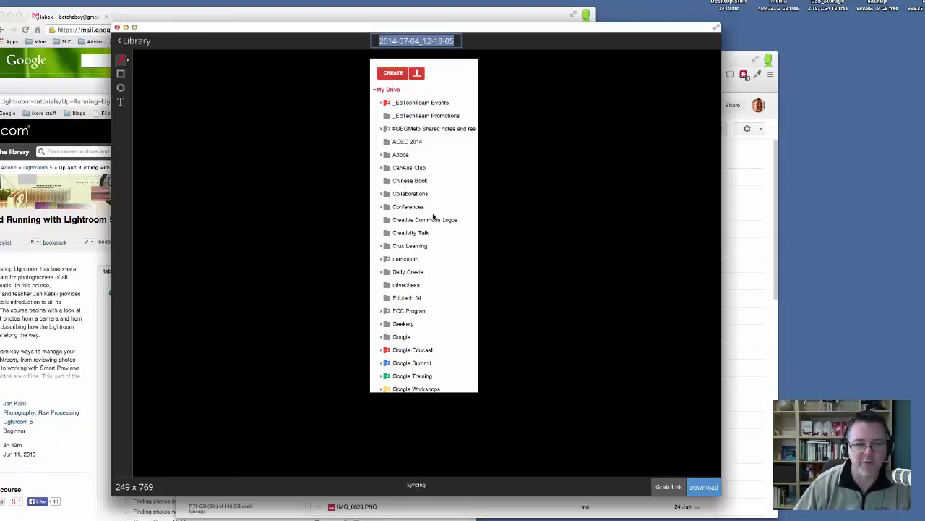
# Try a red ellipse around My Drive, undo it, then draw a red arrow at Edutech 14
pyautogui.click(121, 75)
pyautogui.moveTo(359, 76); pyautogui.dragTo(475, 191)
pyautogui.press('super+z')
pyautogui.click(120, 60)
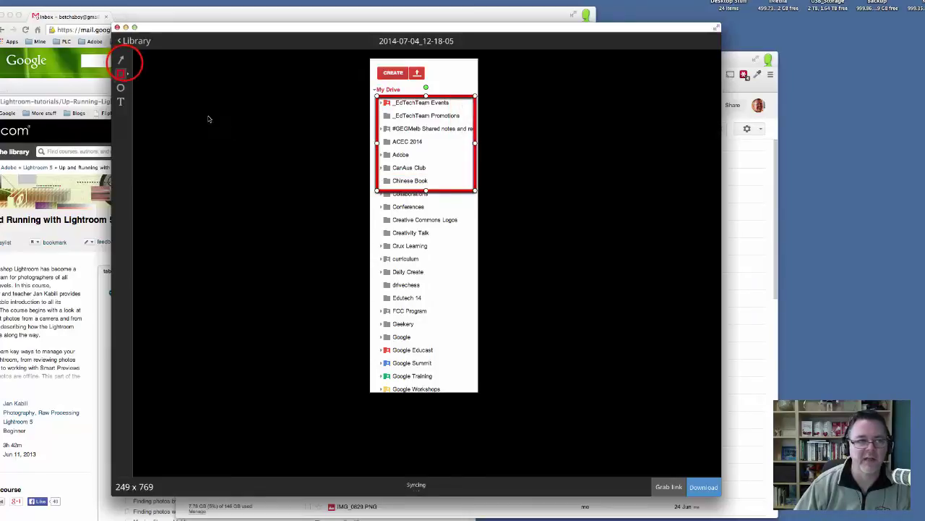
pyautogui.click(451, 350)
pyautogui.moveTo(451, 350); pyautogui.dragTo(405, 299)
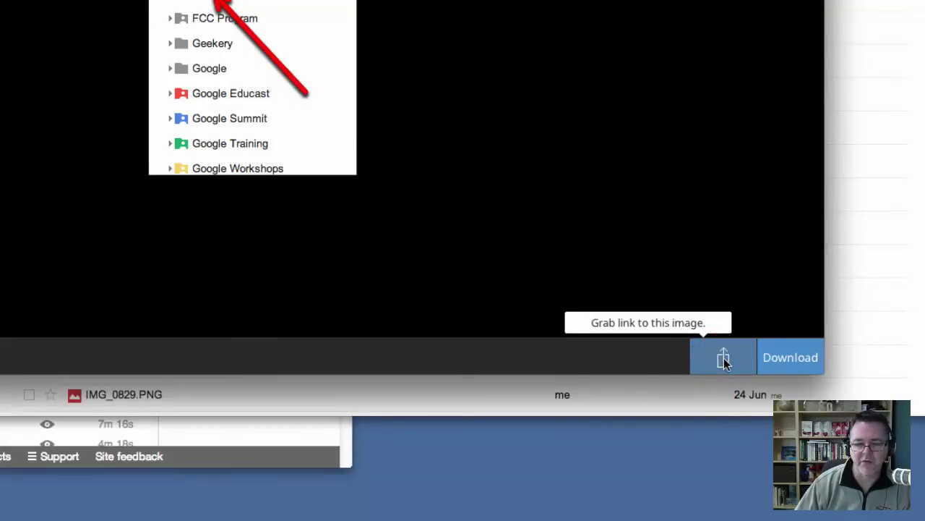
# Copy the screenshot's goo.gl share link, view it in a new Chrome tab, then close that tab
pyautogui.click(724, 359)
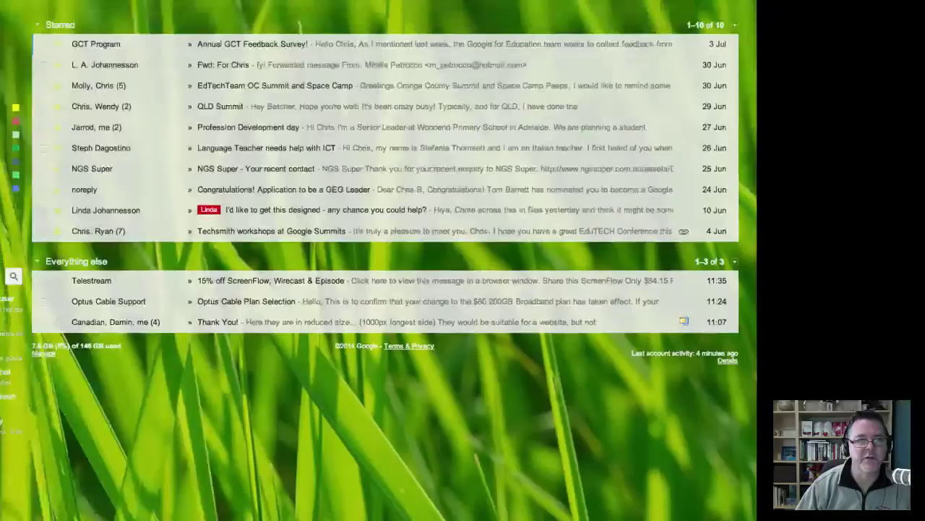
pyautogui.click(207, 20)
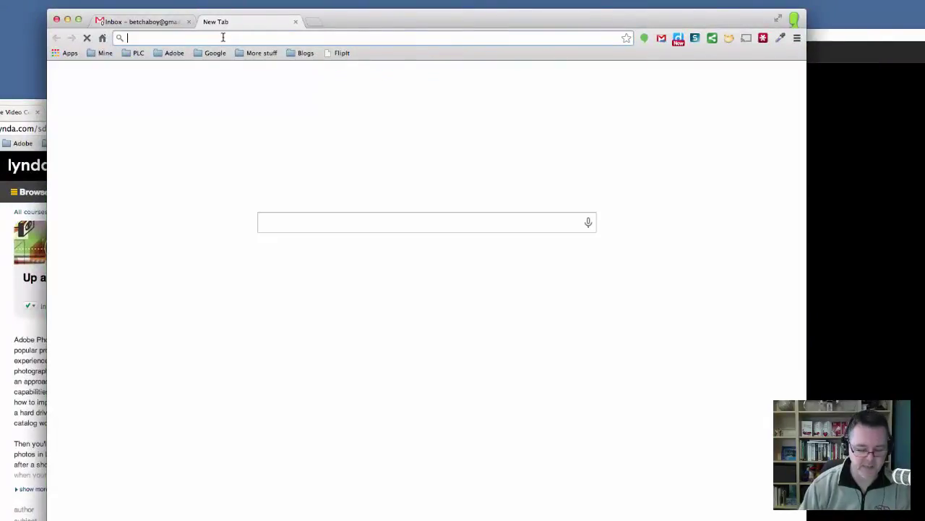
pyautogui.write('http://goo.gl/83ZXR2')
pyautogui.press('Return')
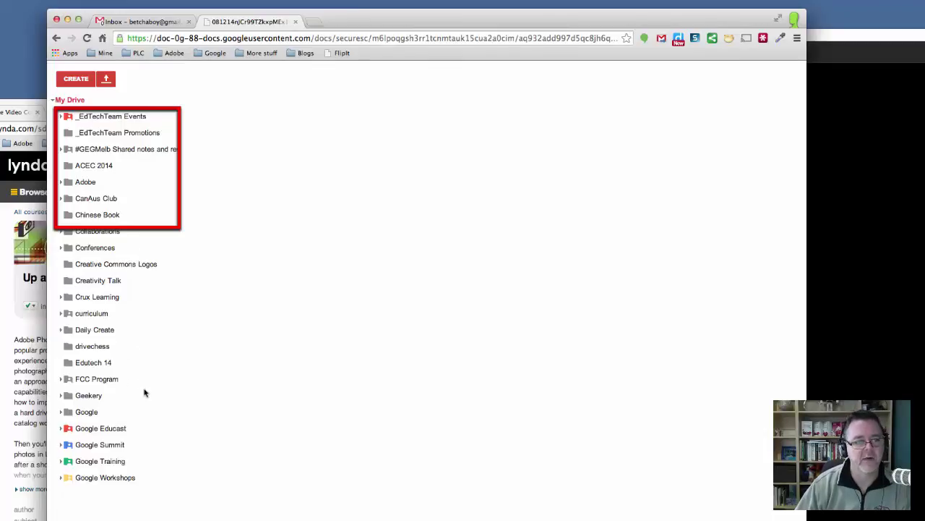
pyautogui.click(295, 22)
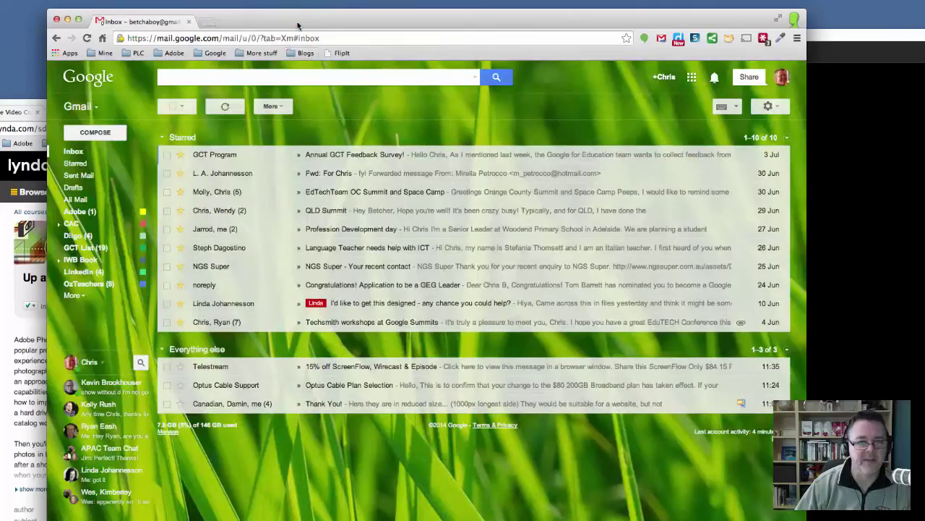
# Download the annotated capture to the Desktop as 2014-07-04_12-18-05.png and close its preview
pyautogui.click(832, 159)
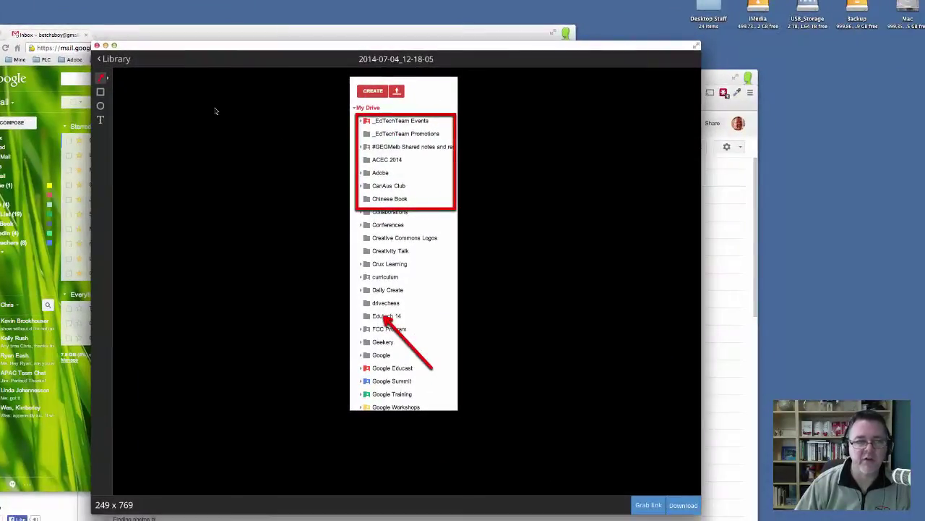
pyautogui.click(682, 506)
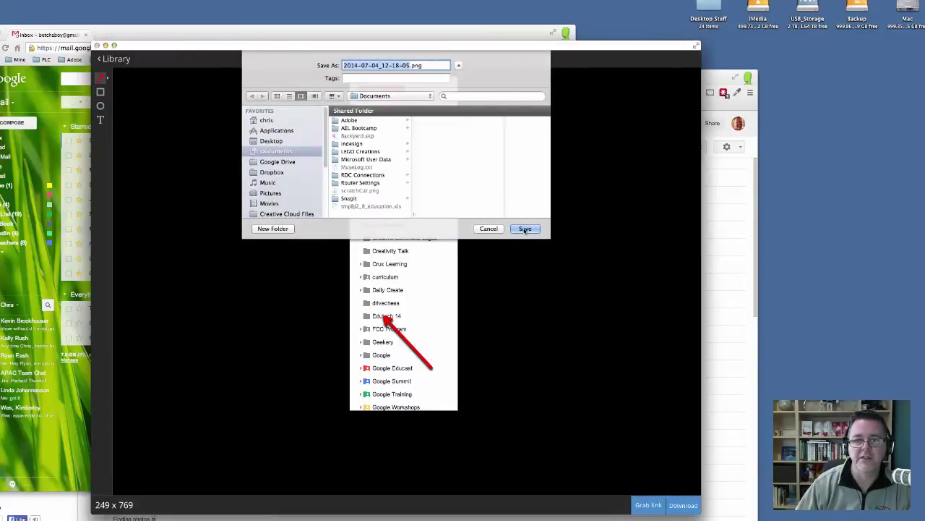
pyautogui.click(525, 230)
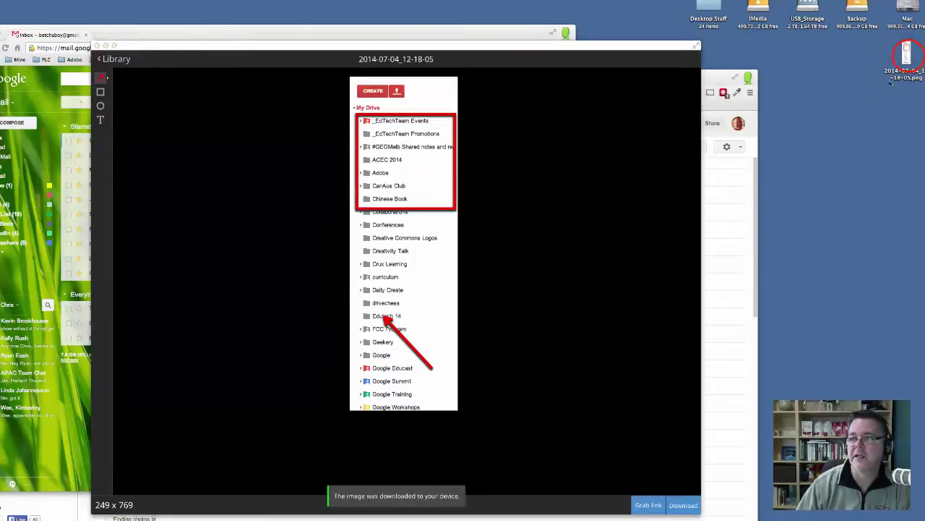
pyautogui.moveTo(905, 55); pyautogui.dragTo(814, 214)
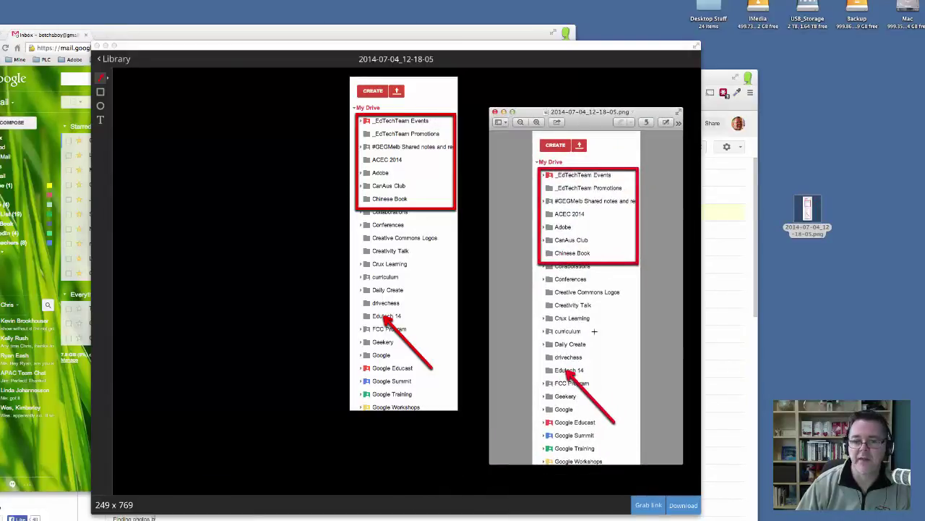
pyautogui.click(494, 112)
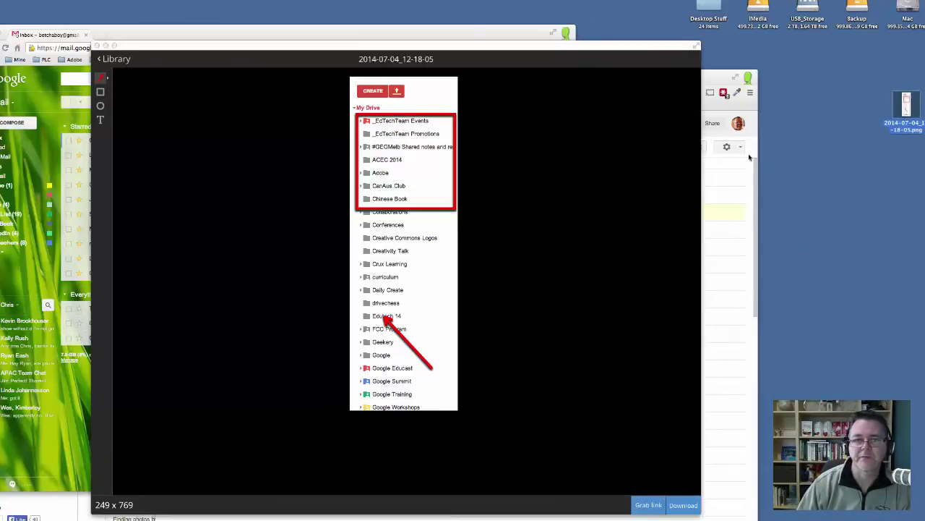
# Return to the Snagit Library, then close the Library window
pyautogui.click(110, 61)
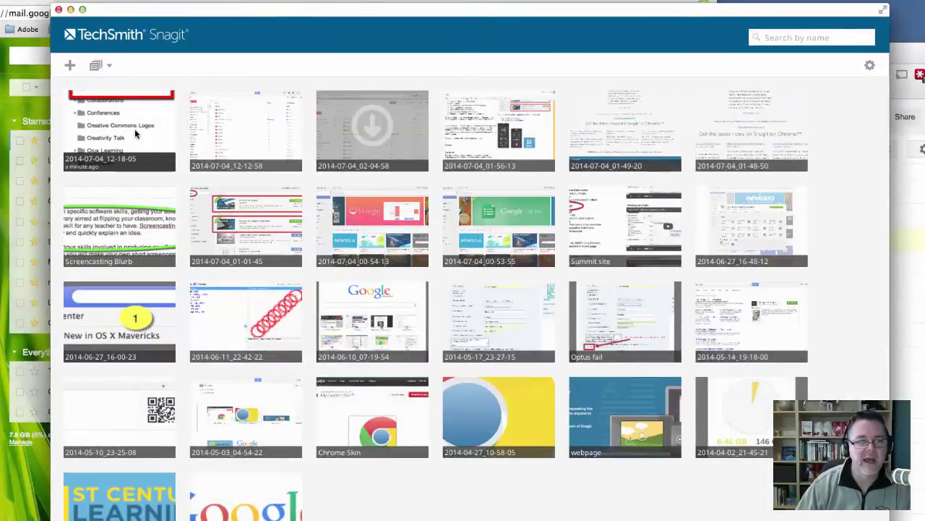
pyautogui.click(61, 10)
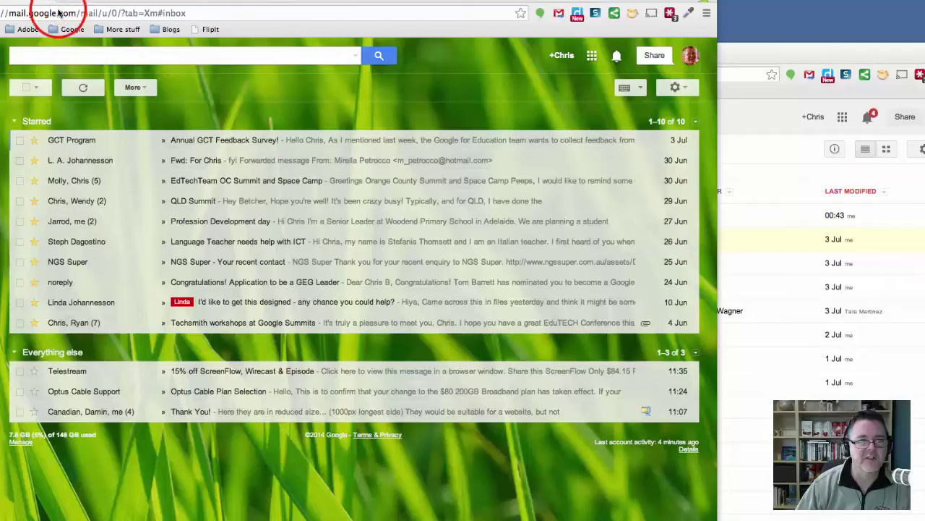
# View Drive's TechSmith folder as thumbnails to check the synced captures, then return to My Drive
pyautogui.click(764, 45)
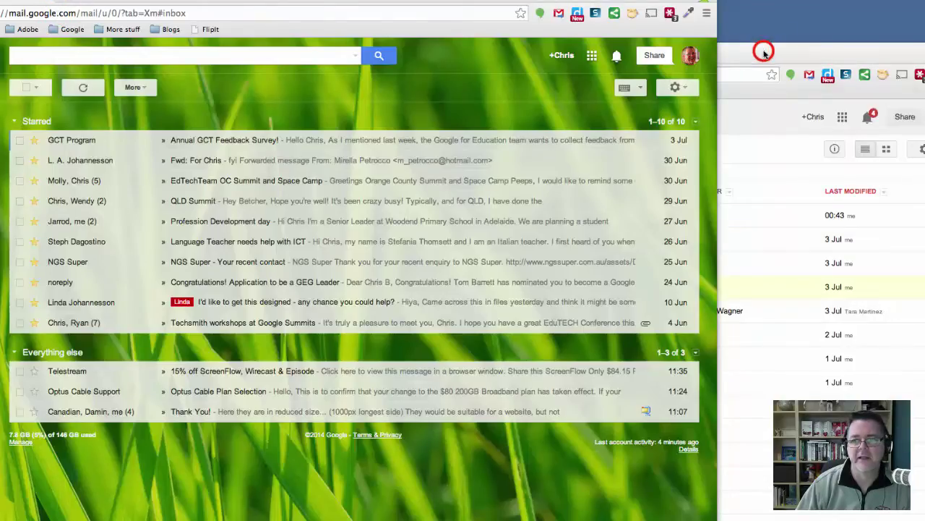
pyautogui.scroll(-10, 224, 297)
pyautogui.click(199, 405)
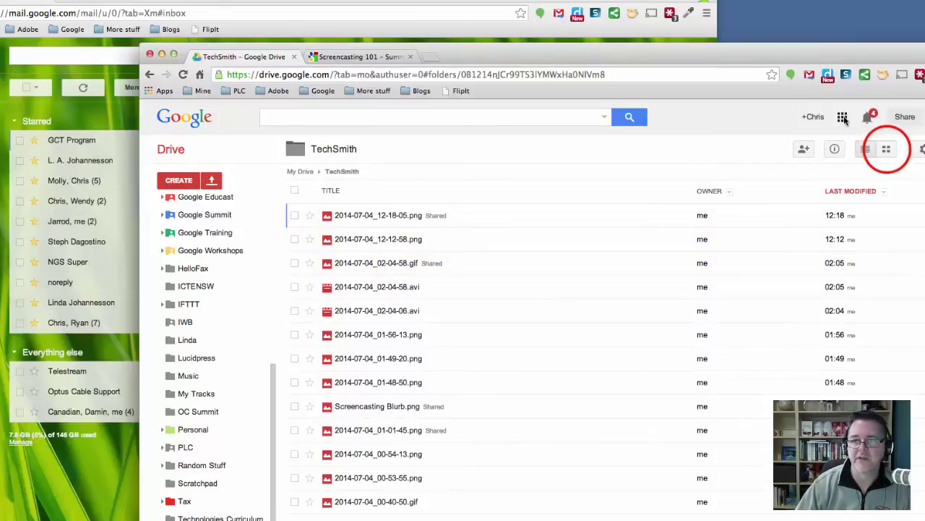
pyautogui.click(886, 149)
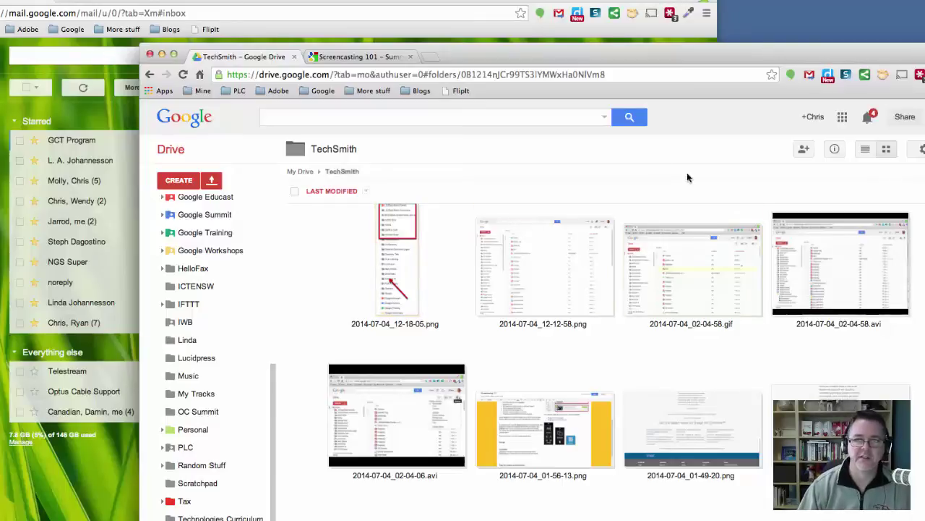
pyautogui.click(198, 217)
pyautogui.scroll(5, 198, 222)
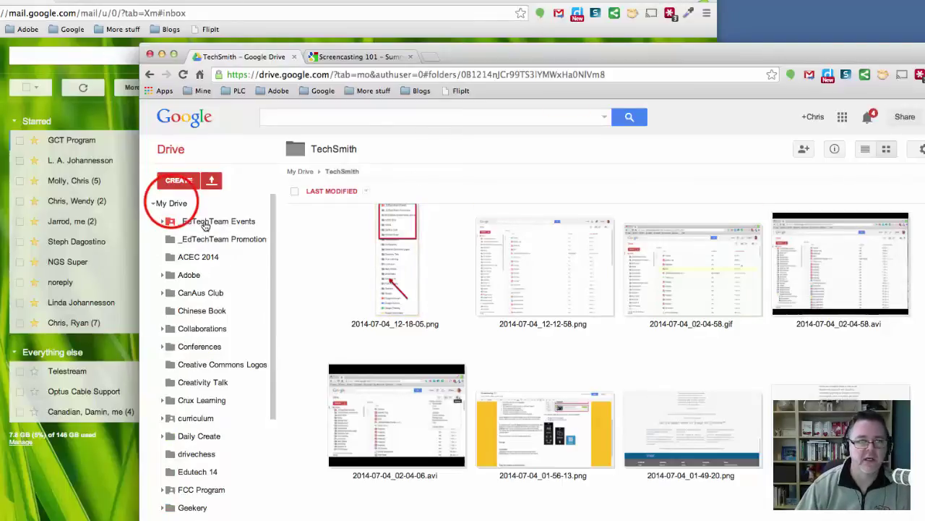
# Capture the visible My Drive list view as a 1389 x 980 image, download it, and close the preview
pyautogui.click(177, 205)
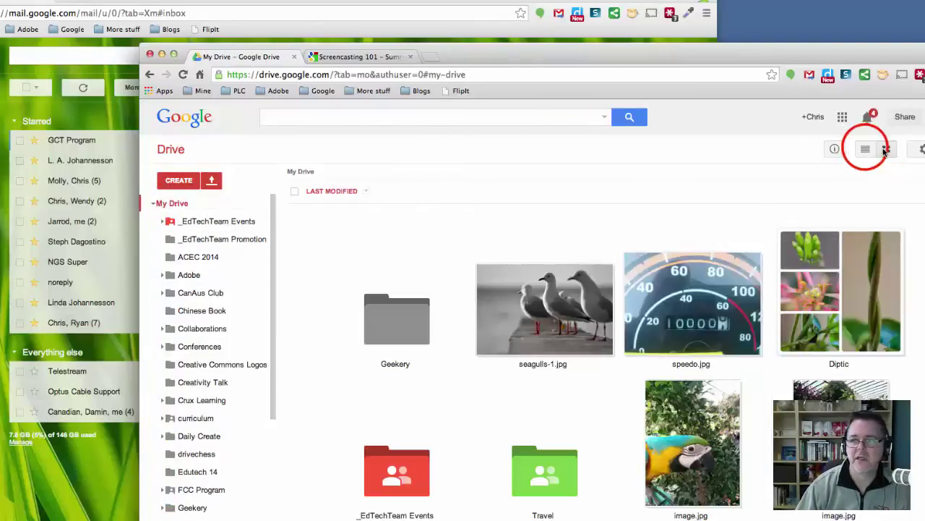
pyautogui.click(887, 149)
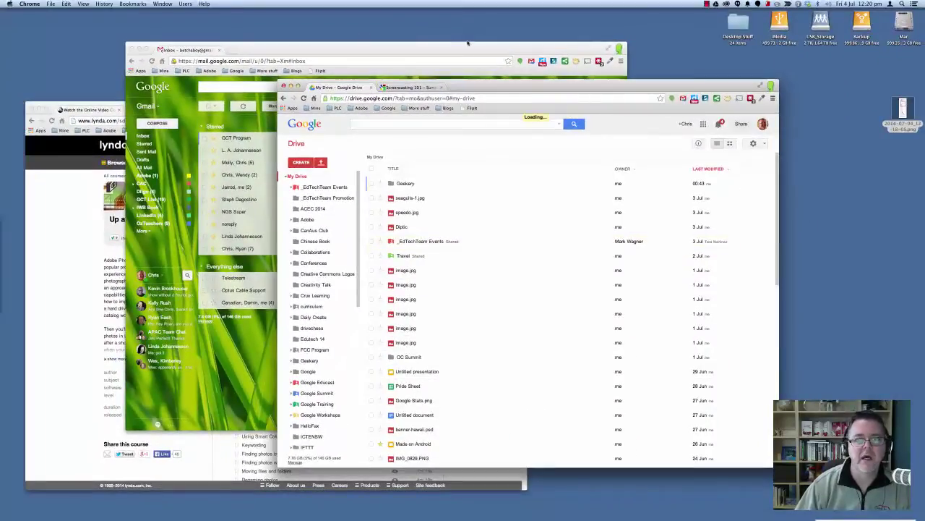
pyautogui.click(704, 96)
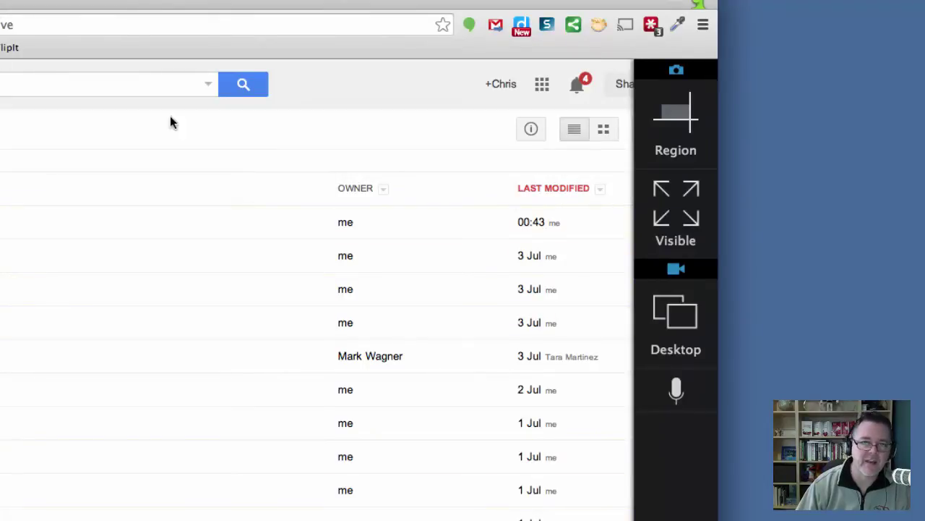
pyautogui.click(675, 208)
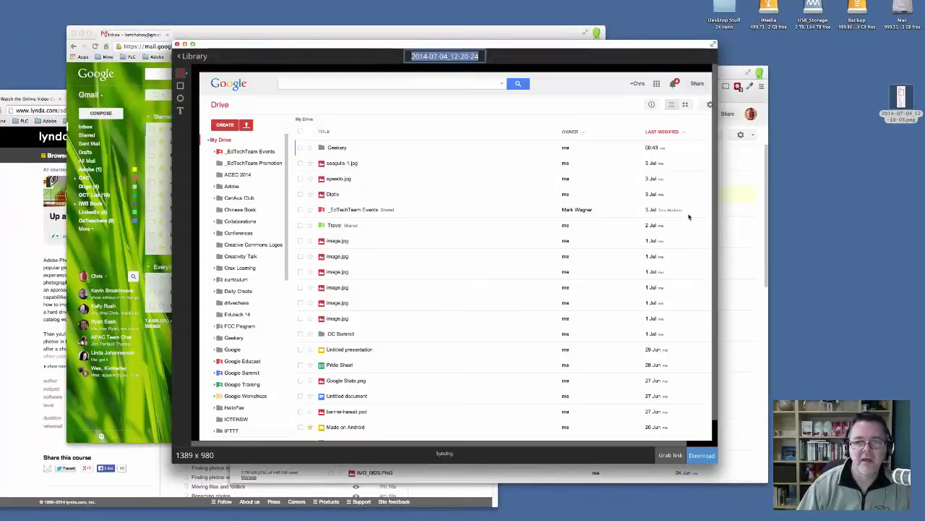
pyautogui.click(714, 455)
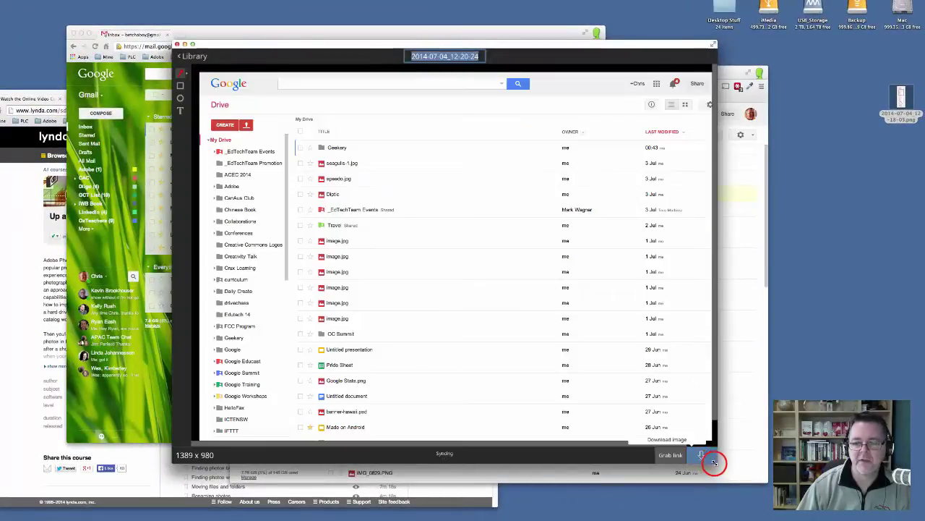
pyautogui.moveTo(714, 463); pyautogui.dragTo(778, 496)
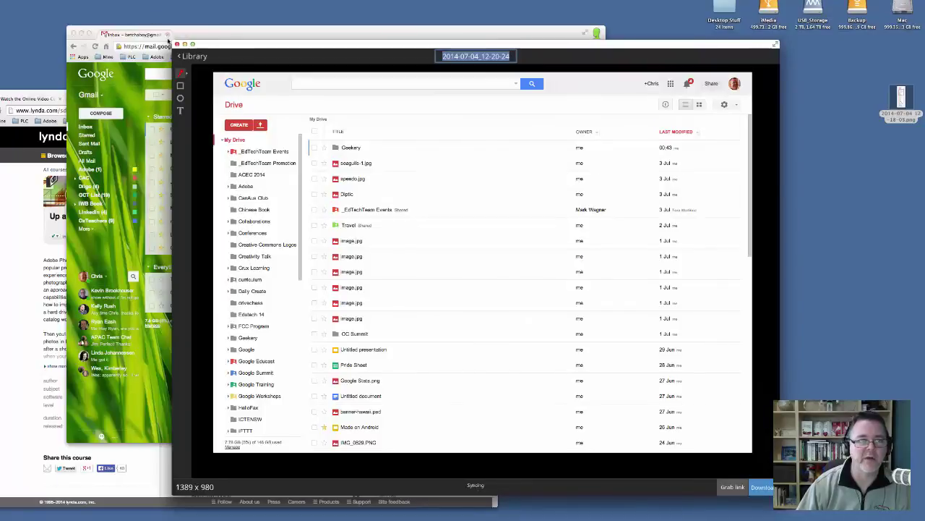
pyautogui.click(178, 44)
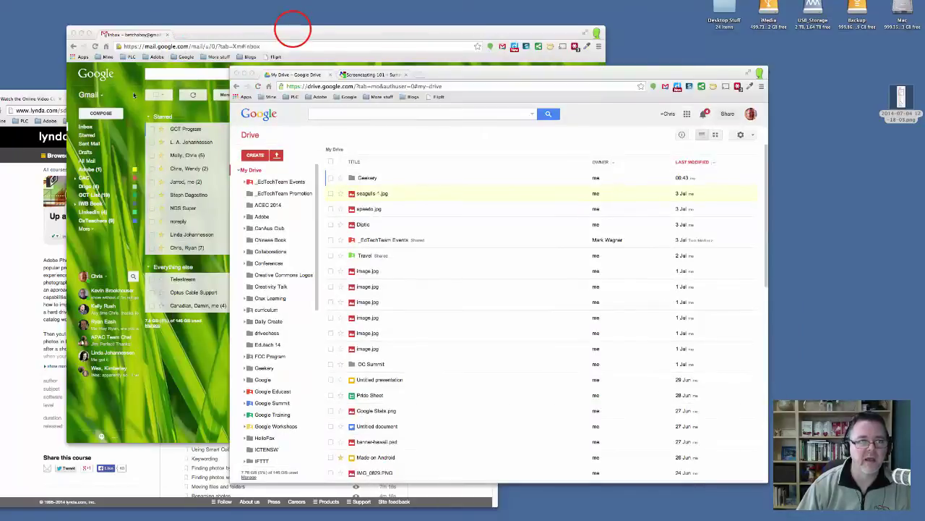
# Capture the visible Gmail inbox, close the editor, then open the Snagit panel over Drive
pyautogui.click(292, 29)
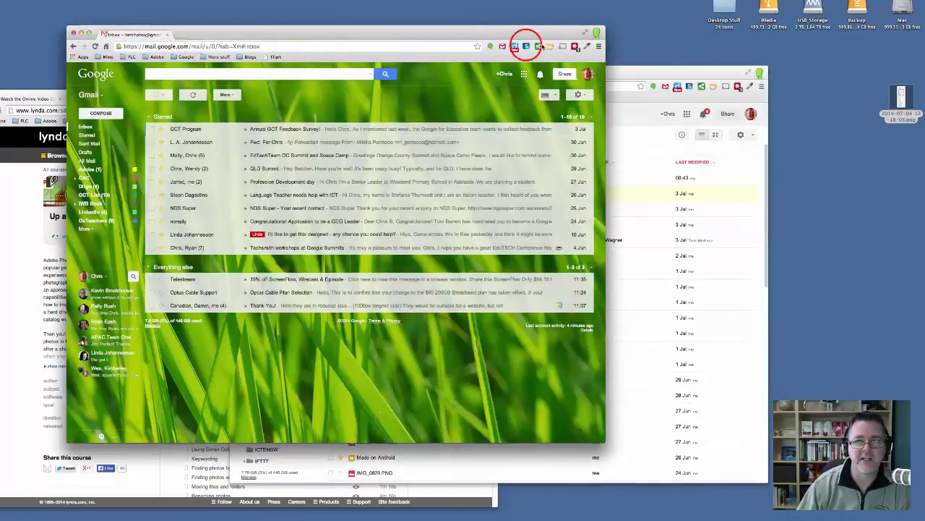
pyautogui.click(526, 45)
pyautogui.click(587, 126)
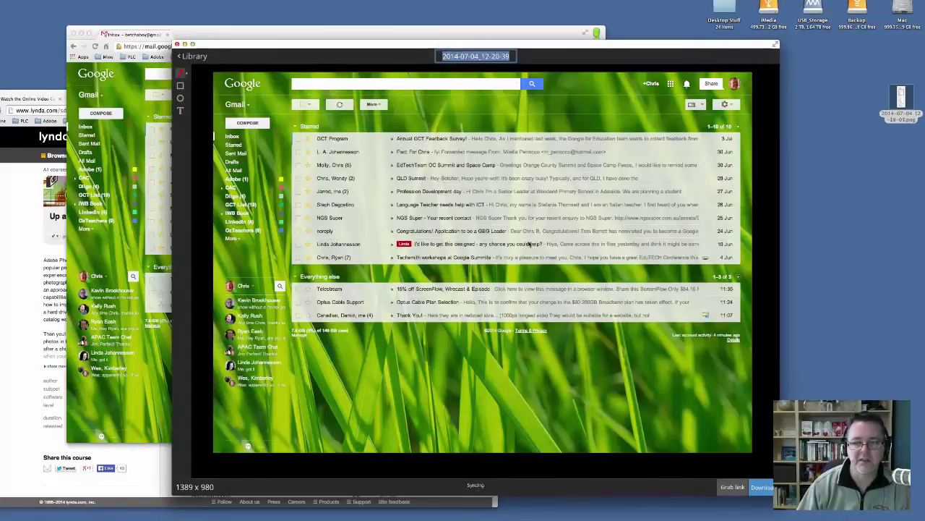
pyautogui.click(177, 44)
pyautogui.click(663, 71)
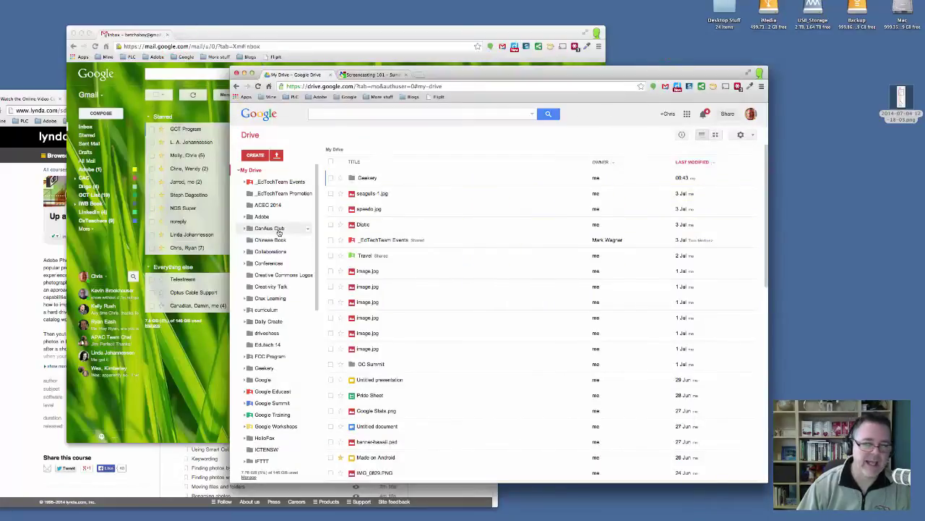
pyautogui.click(690, 86)
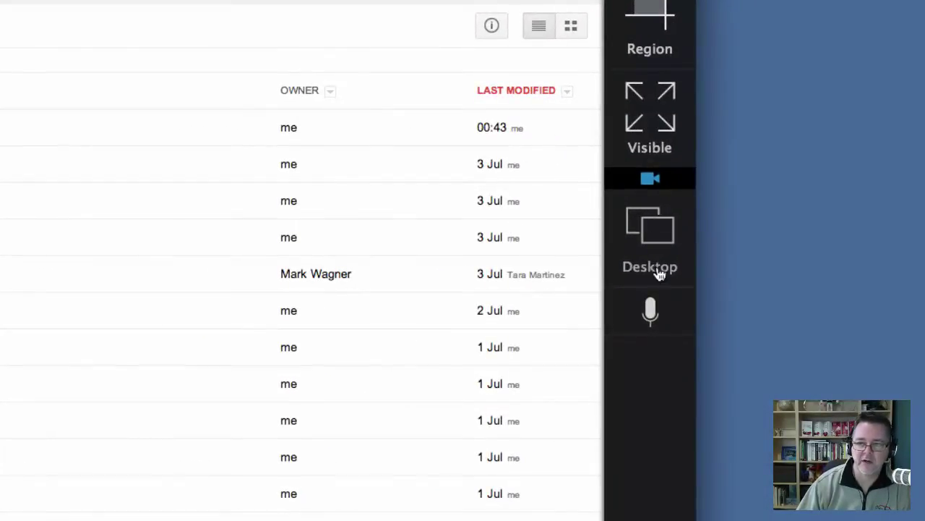
# Start a Desktop recording, move the Share your screen dialog aside, and choose the recording source
pyautogui.click(655, 241)
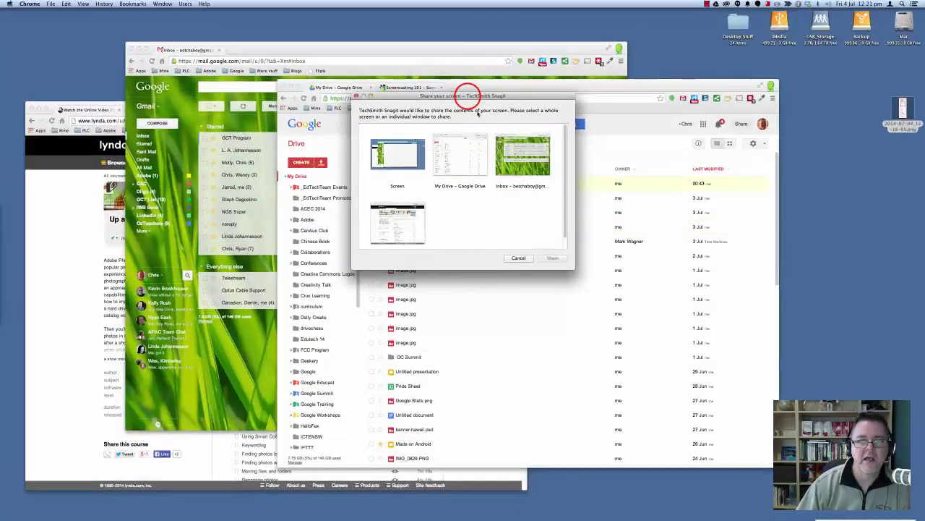
pyautogui.moveTo(465, 98); pyautogui.dragTo(532, 172)
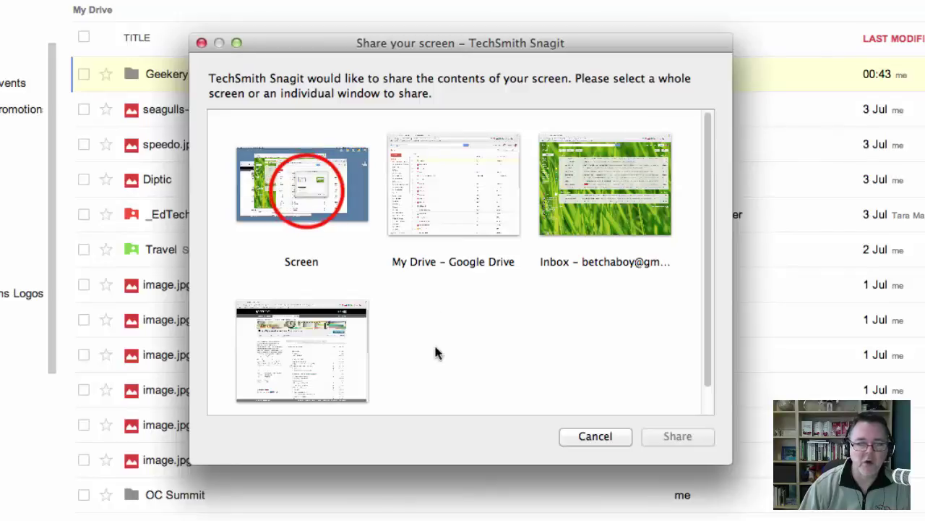
pyautogui.click(305, 197)
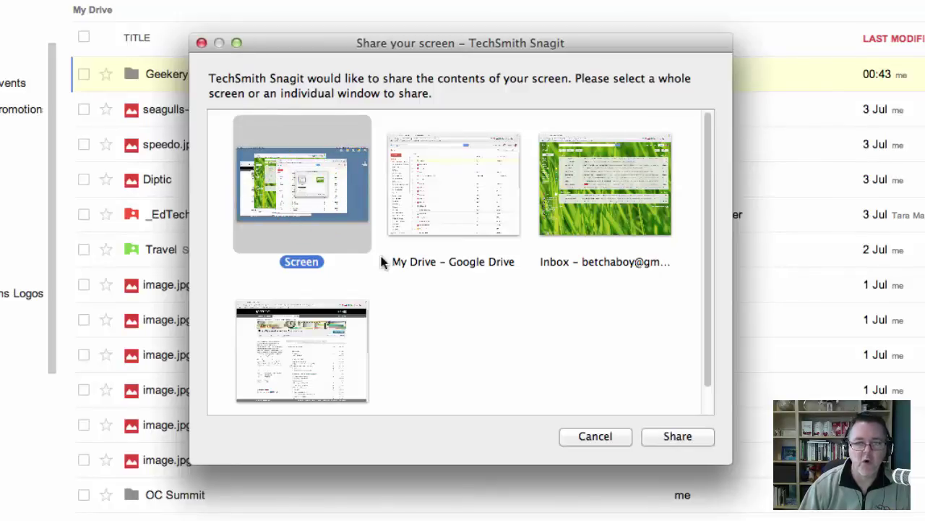
# Choose the My Drive – Google Drive window as the source and share it to start recording
pyautogui.click(483, 194)
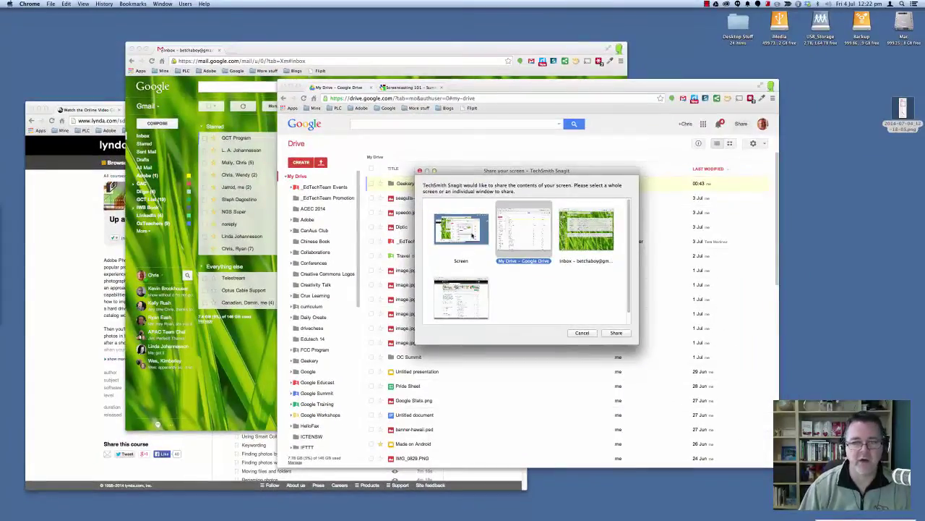
pyautogui.click(529, 228)
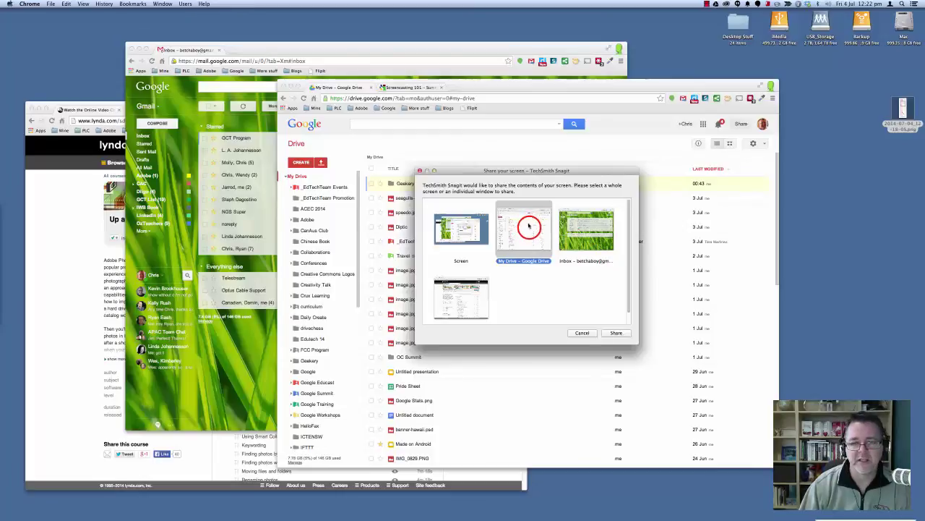
pyautogui.click(618, 332)
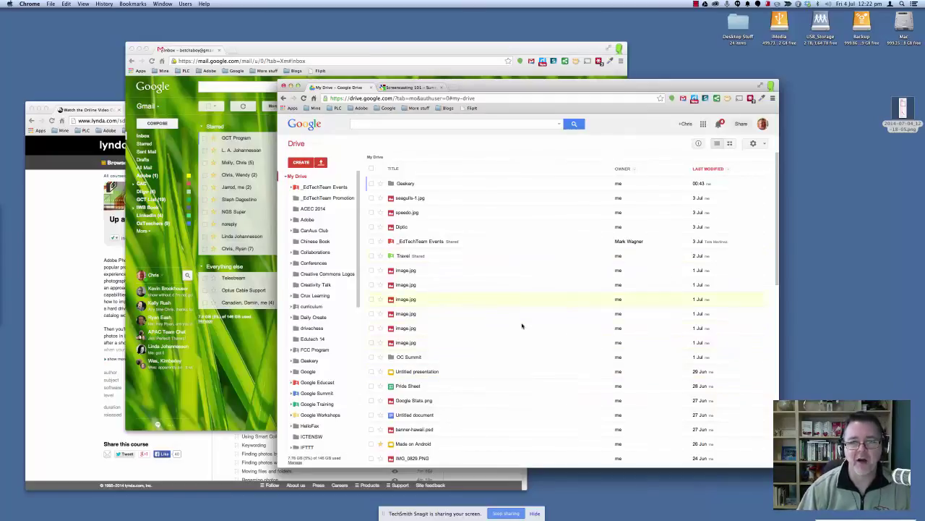
# Collapse the My Drive tree, visit Recent then My Drive, switch to grid view, and stop sharing
pyautogui.scroll(-3, 516, 213)
pyautogui.click(286, 177)
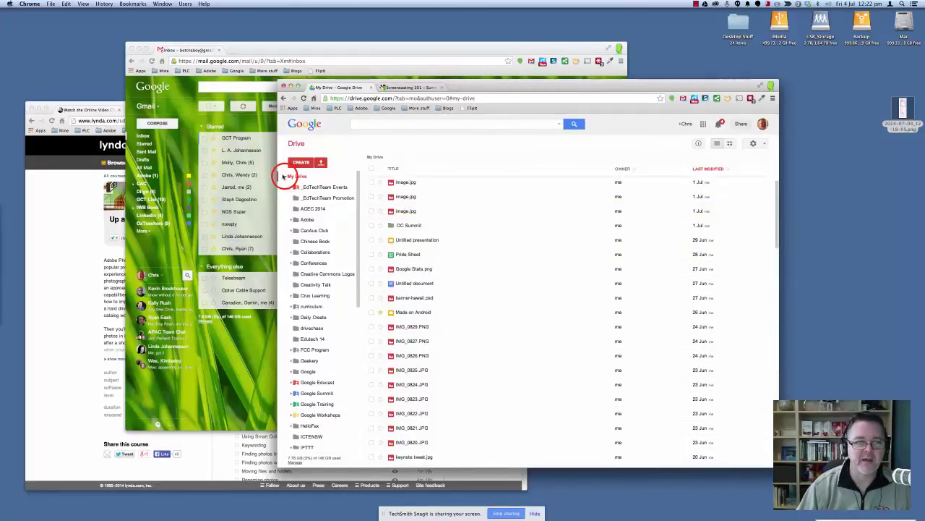
pyautogui.click(295, 208)
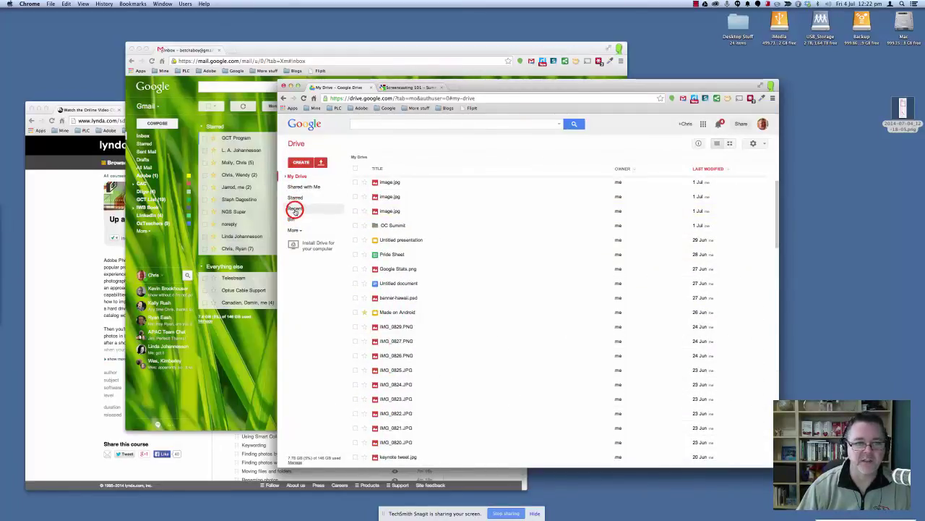
pyautogui.click(296, 177)
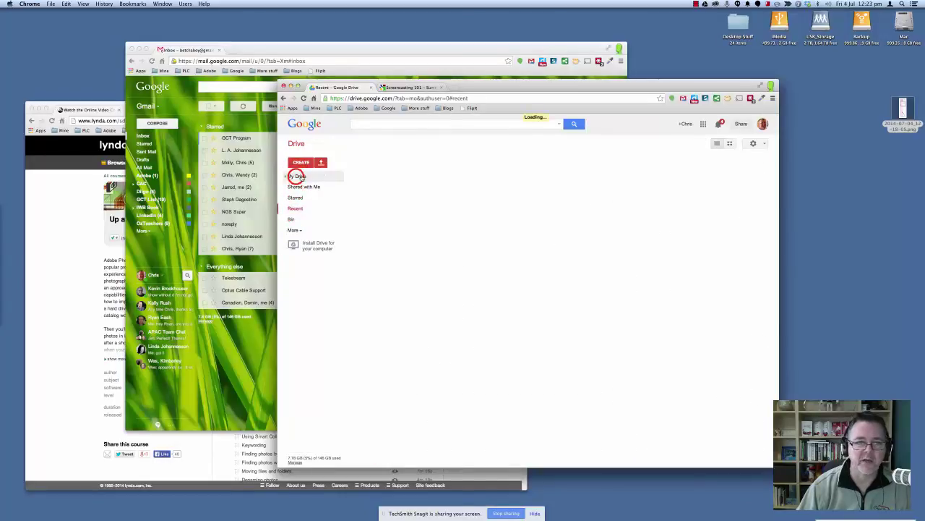
pyautogui.click(727, 144)
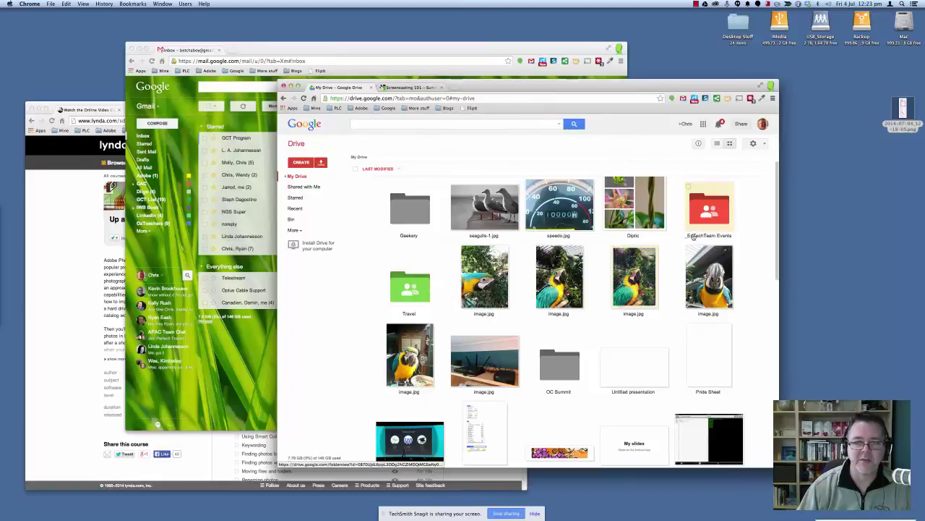
pyautogui.click(534, 513)
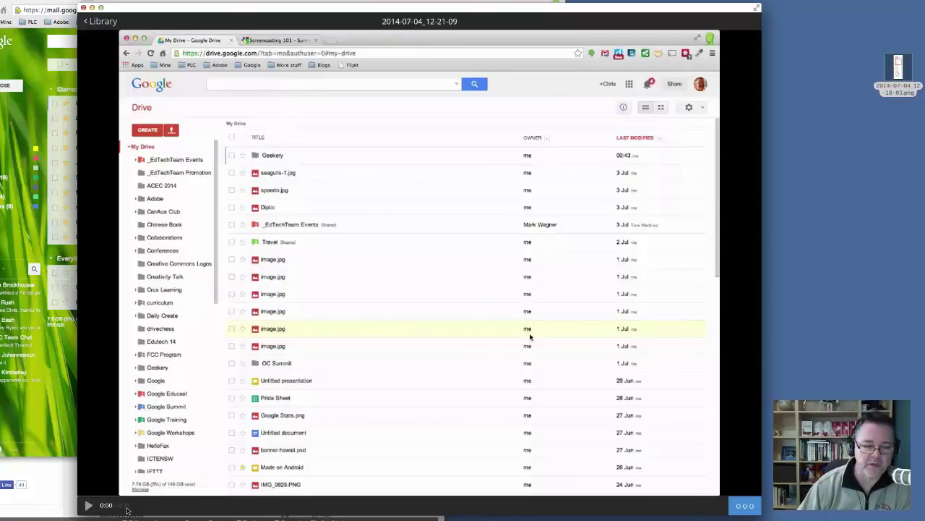
# View the video's Animated GIF and YouTube share options, then go back to the Library
pyautogui.click(745, 507)
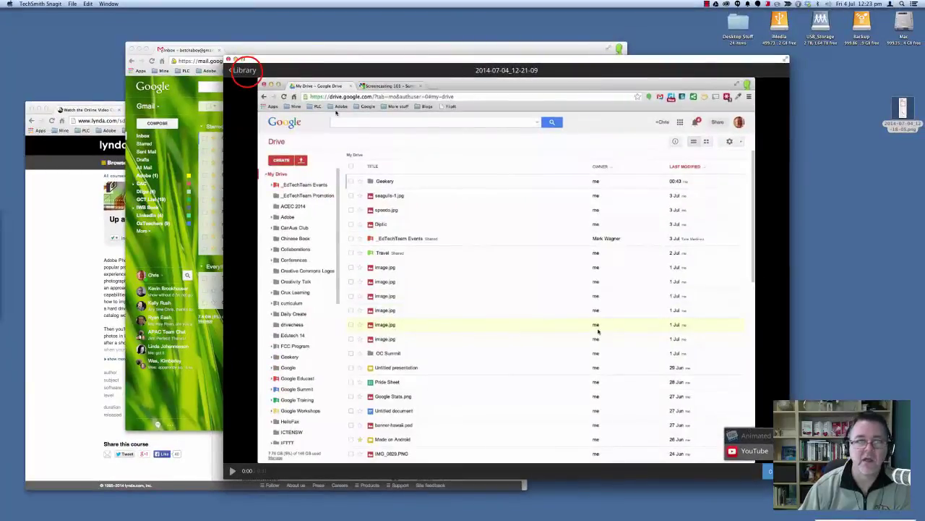
pyautogui.click(242, 71)
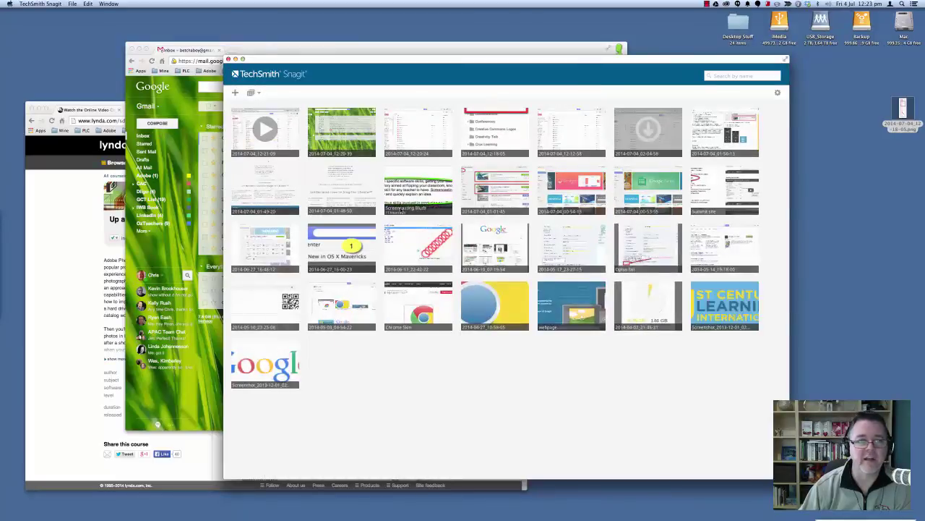
# Close the Snagit Library and open the TechSmith folder under the expanded My Drive tree
pyautogui.click(228, 59)
pyautogui.click(341, 85)
pyautogui.click(286, 176)
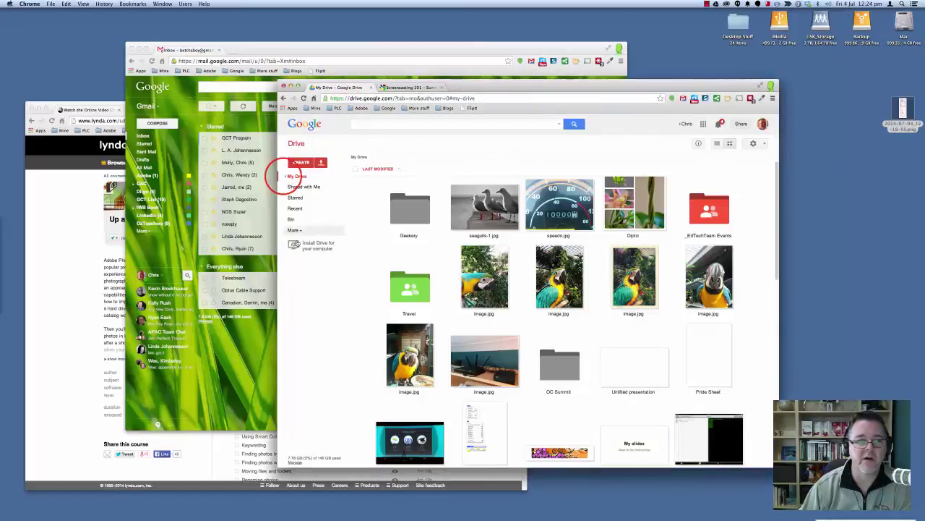
pyautogui.click(284, 176)
pyautogui.scroll(-5, 310, 362)
pyautogui.click(312, 420)
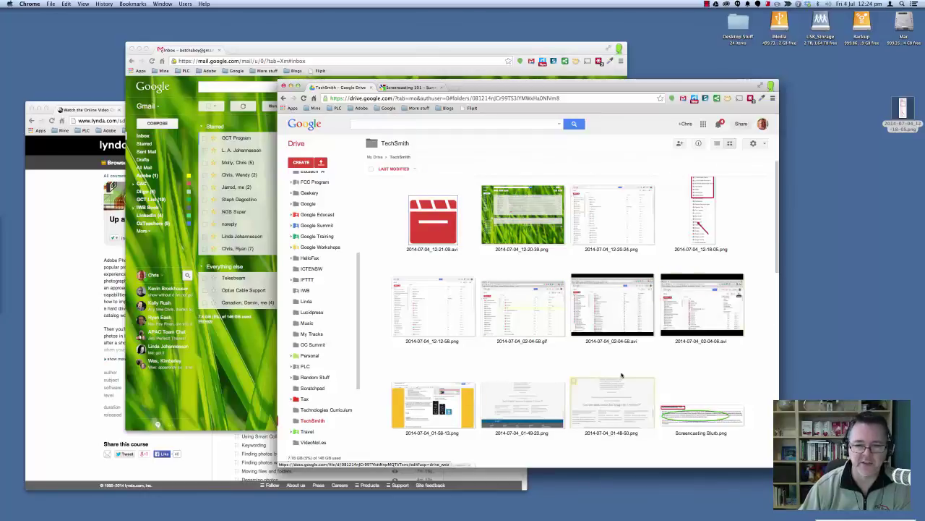
pyautogui.scroll(-4, 515, 388)
pyautogui.scroll(5, 571, 327)
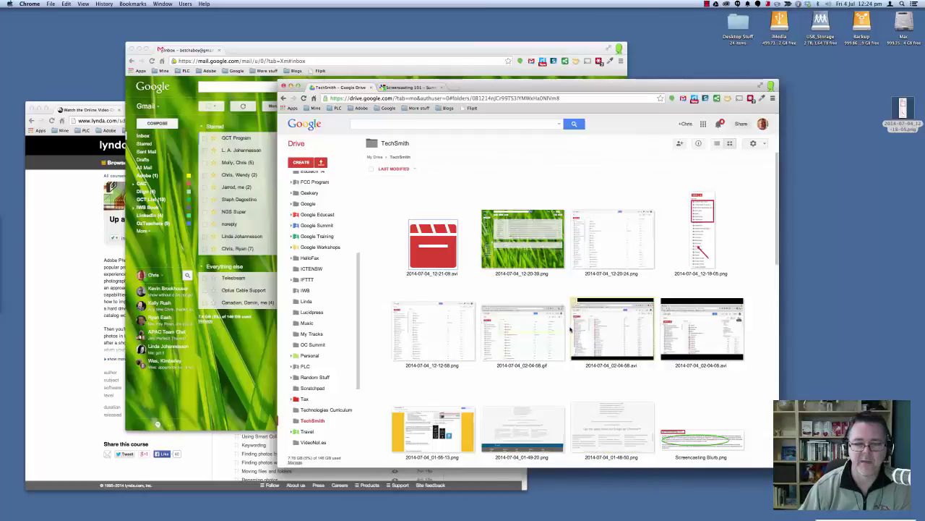